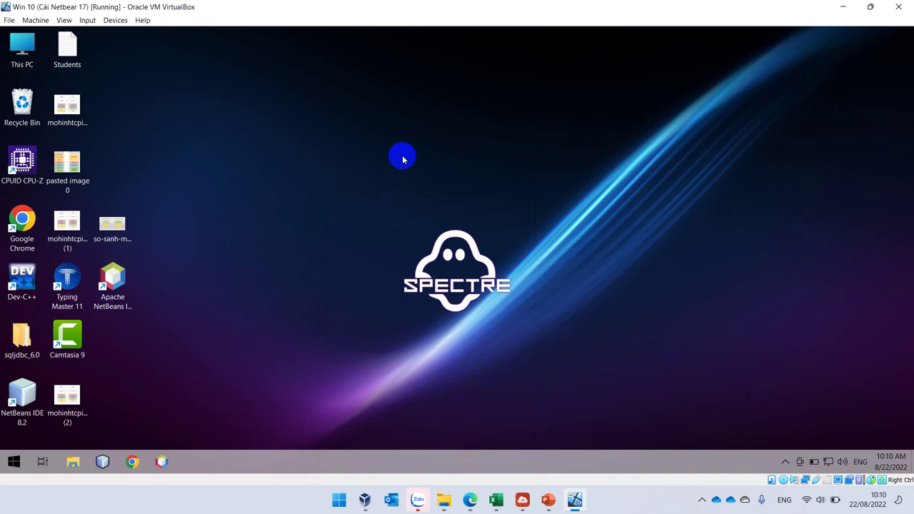
Open File Explorer in the virtual machine and view the contents of Local Disk (C:) and Data (E:)
left_click(69, 462)
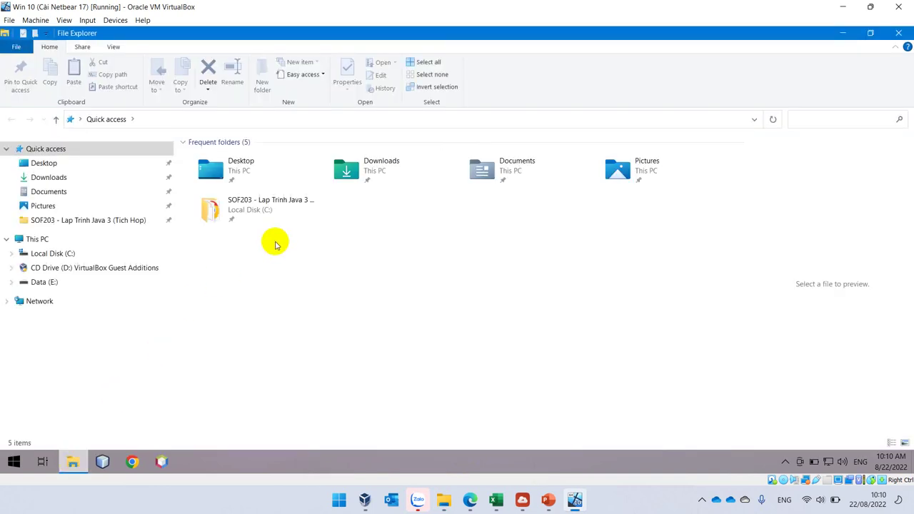
left_click(57, 256)
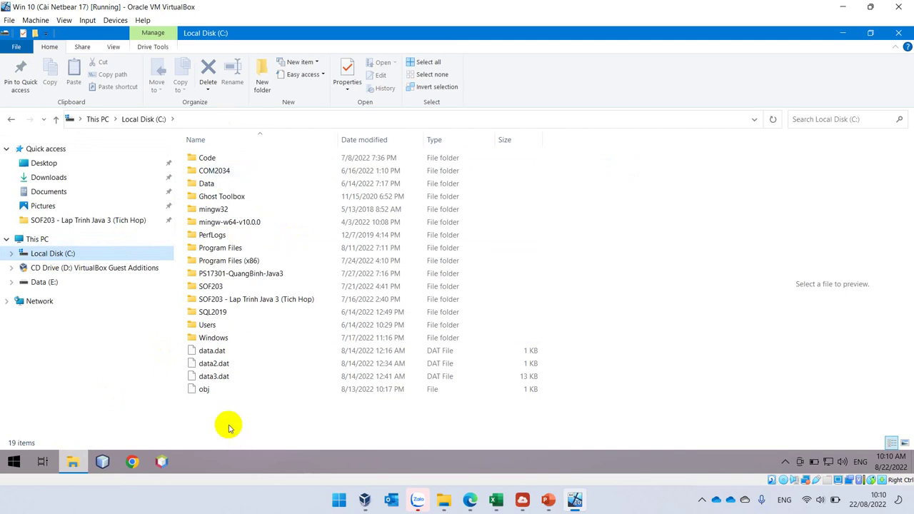
left_click(50, 286)
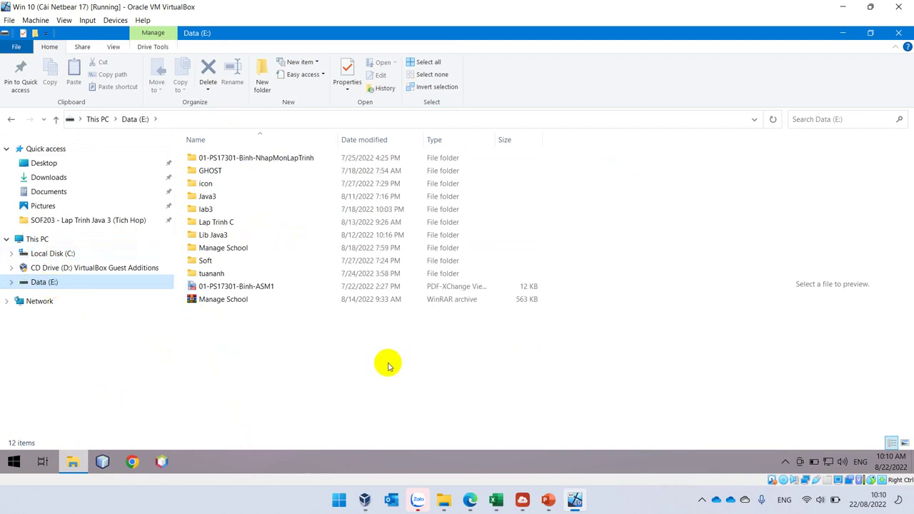
Find Office_2013_Professional_Plus_Sp1_x64 in the May Ao folder of the host's File Explorer and return to the virtual machine
left_click(441, 500)
left_click(464, 460)
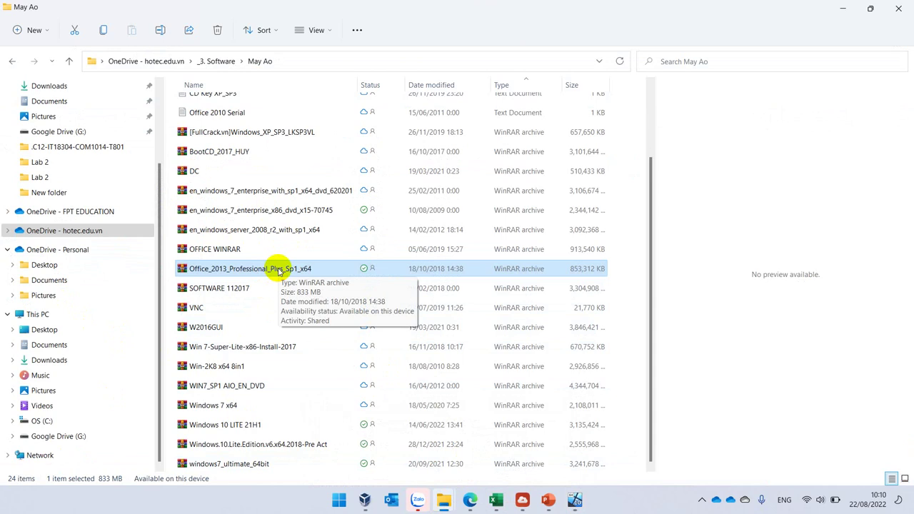
left_click(575, 500)
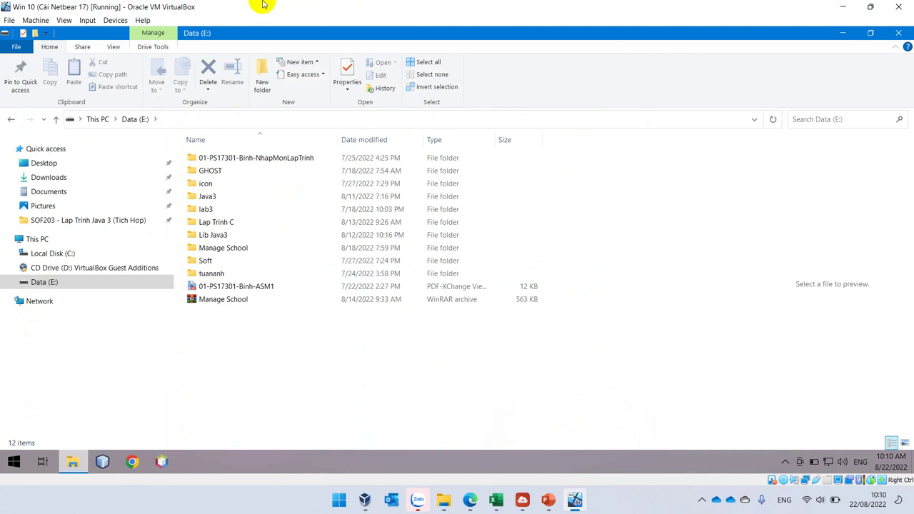
left_click(115, 20)
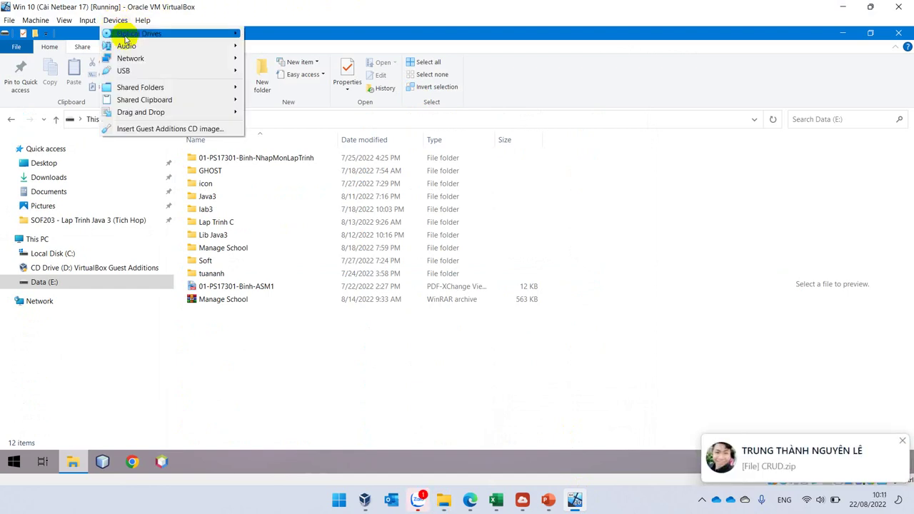
mouse_move(126, 35)
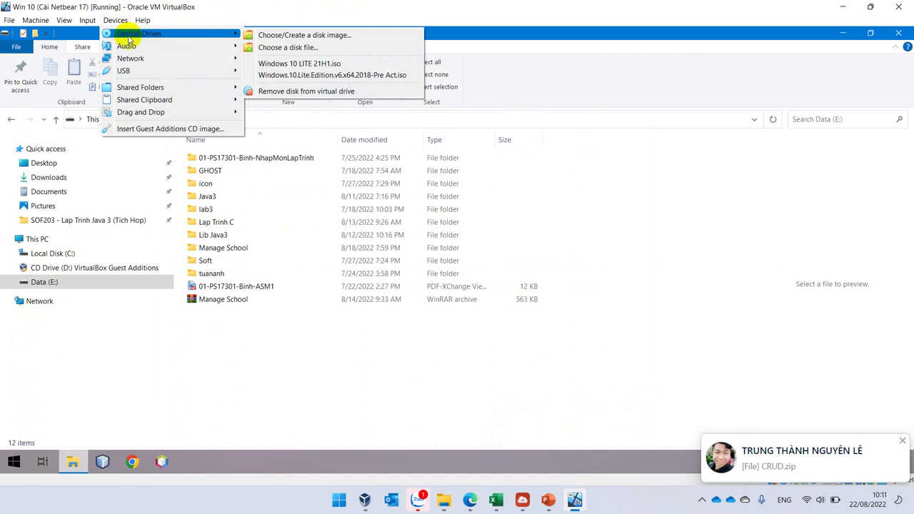
left_click(115, 20)
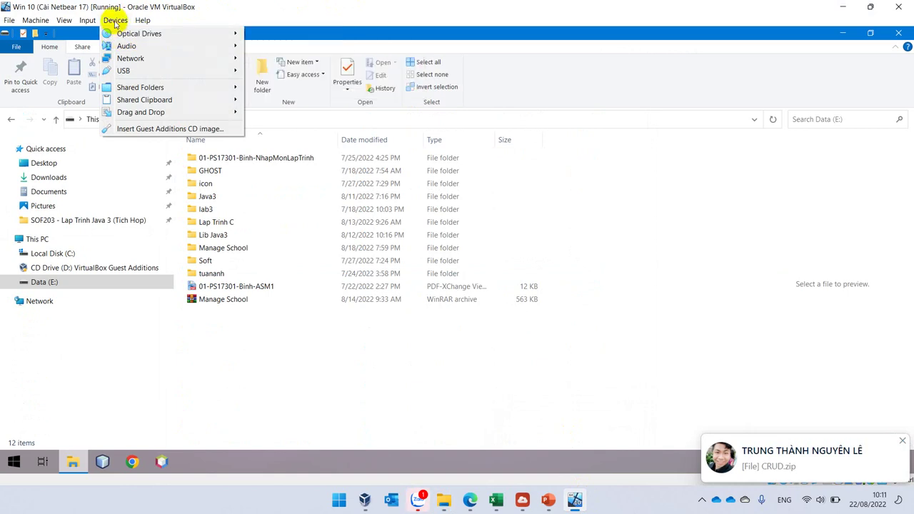
left_click(115, 22)
left_click(115, 22)
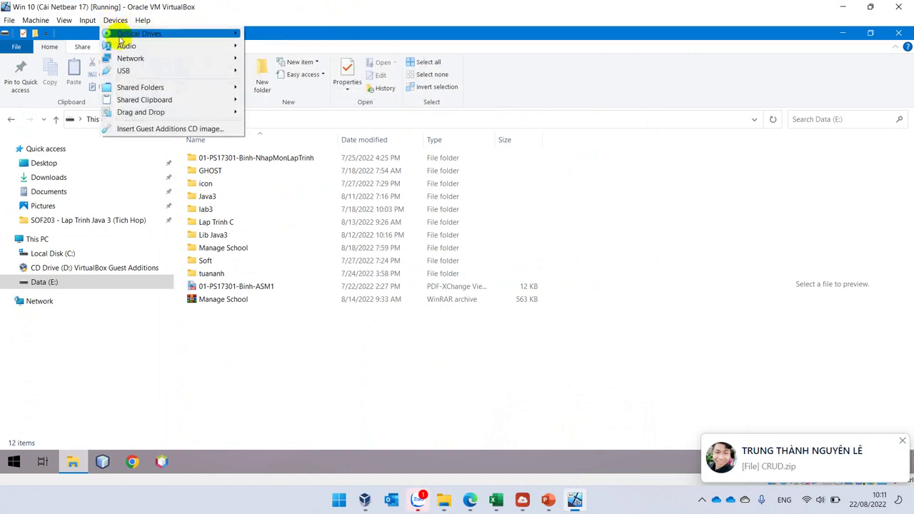
double_click(115, 20)
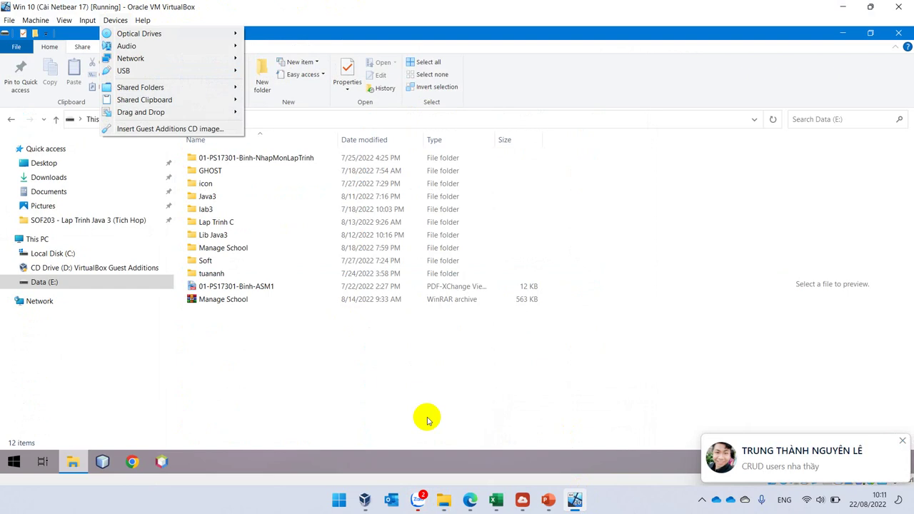
Switch to VirtualBox Manager and select the VBoxGuestAdditions.iso optical drive in the Win 10 machine's storage settings
left_click(365, 500)
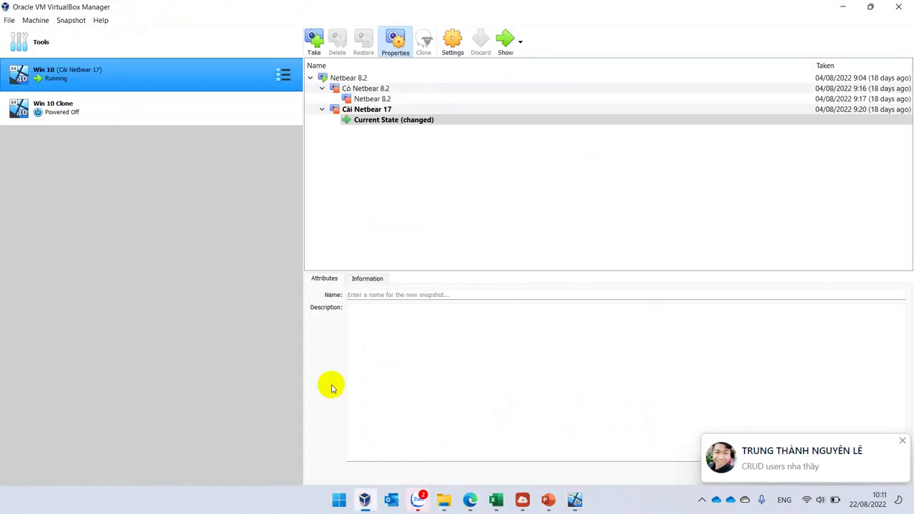
left_click(458, 36)
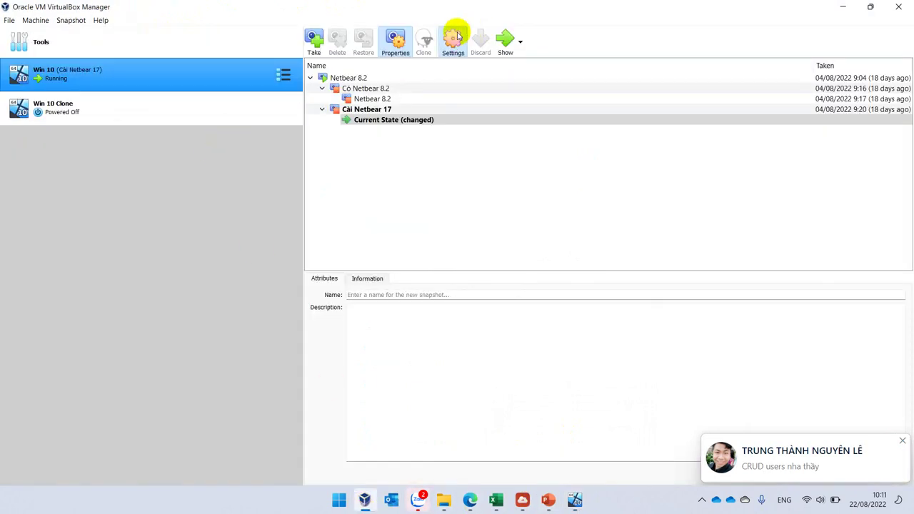
left_click(322, 194)
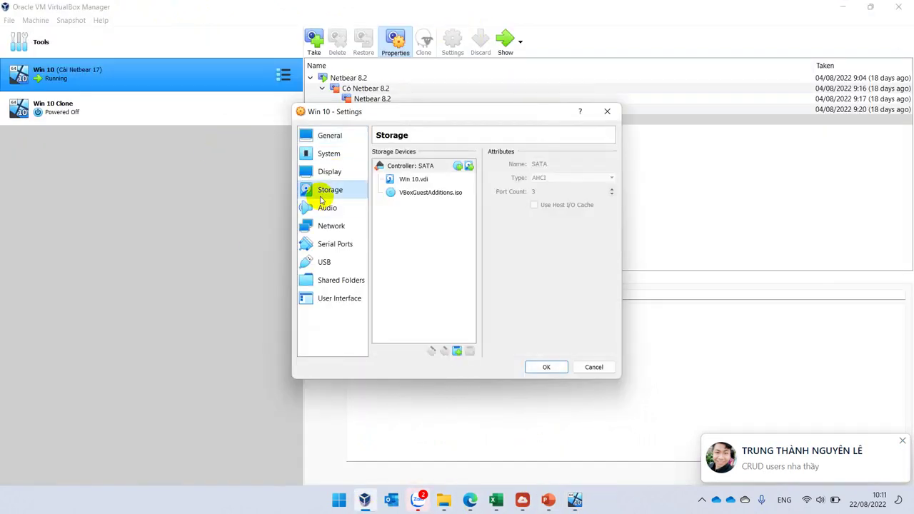
left_click(401, 196)
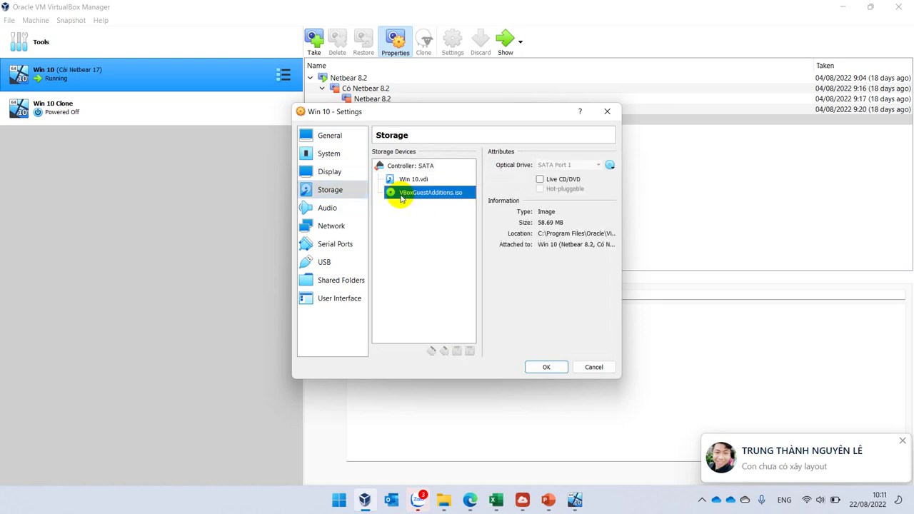
Add the Office_2013_Professional_Plus_Sp1_x64 disk image, attach it to the virtual optical drive and save the settings
left_click(611, 166)
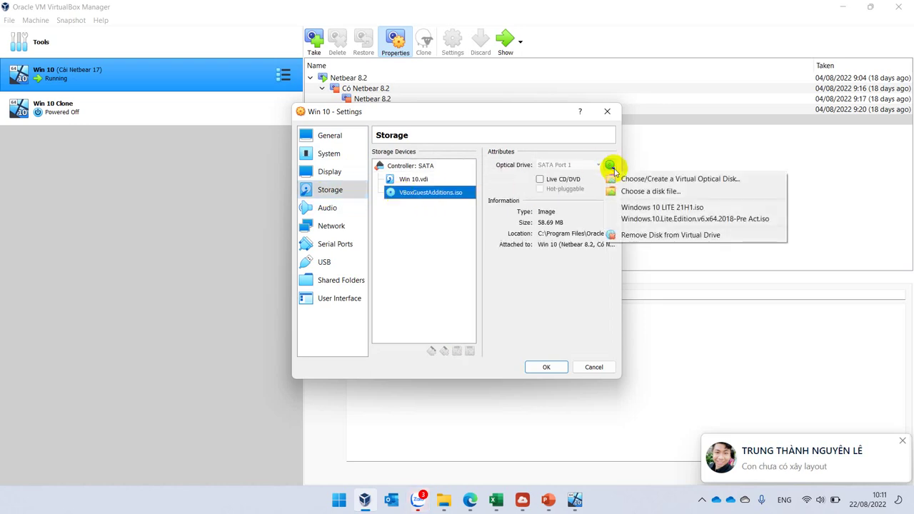
left_click(679, 180)
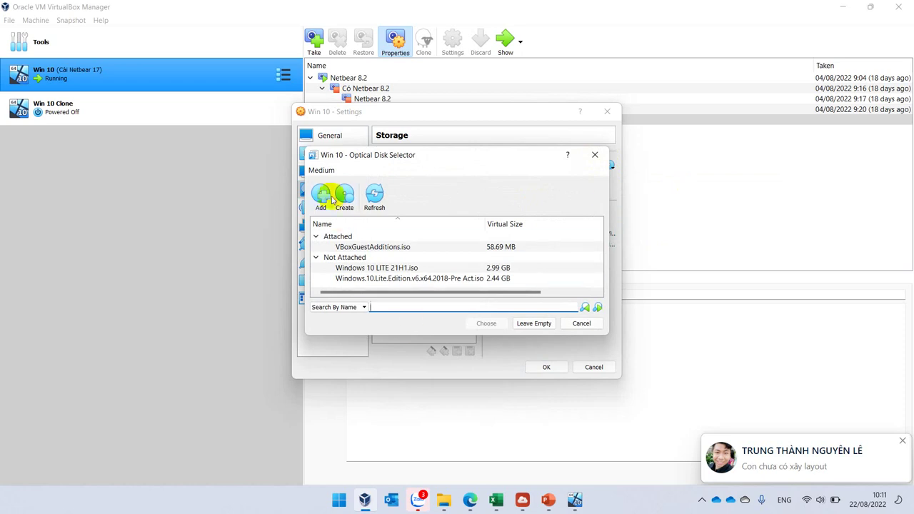
left_click(322, 194)
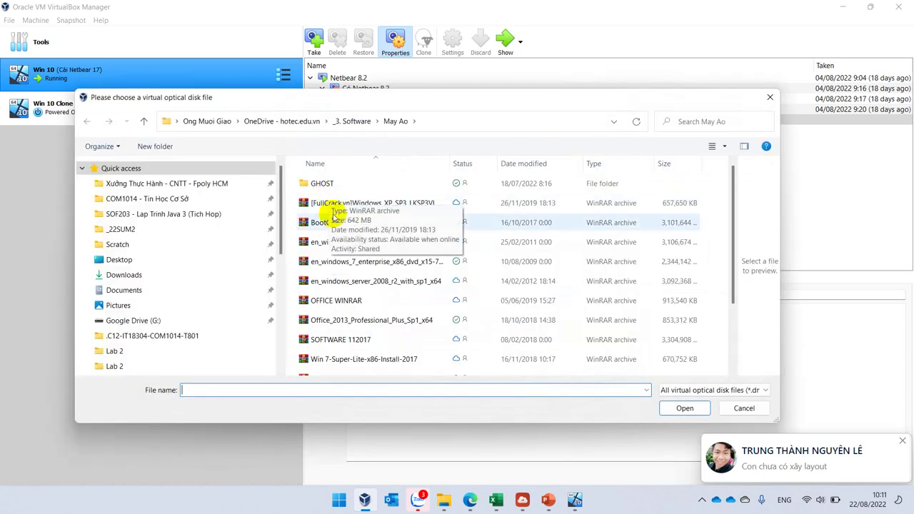
left_click(406, 327)
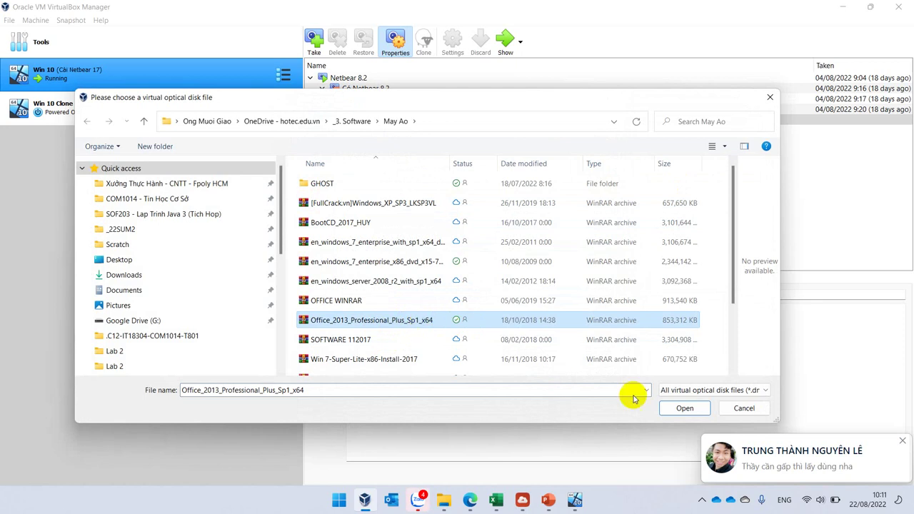
left_click(682, 408)
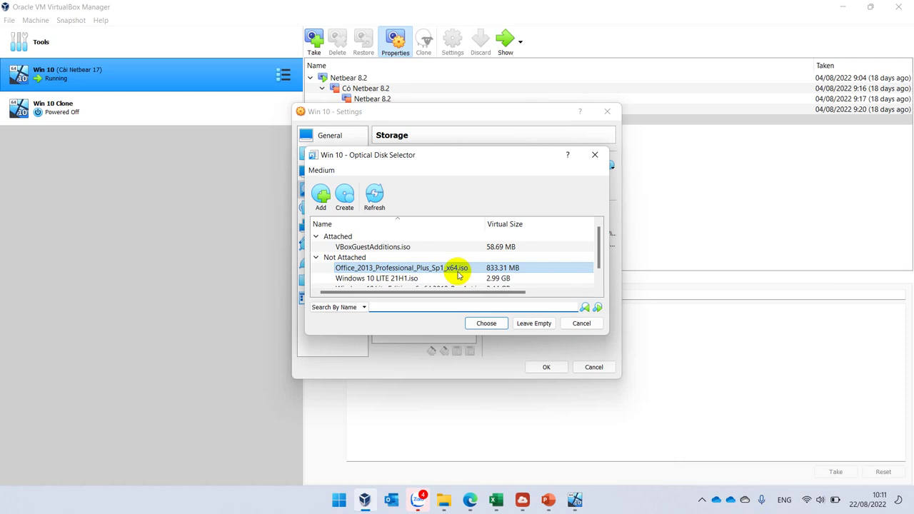
left_click(472, 323)
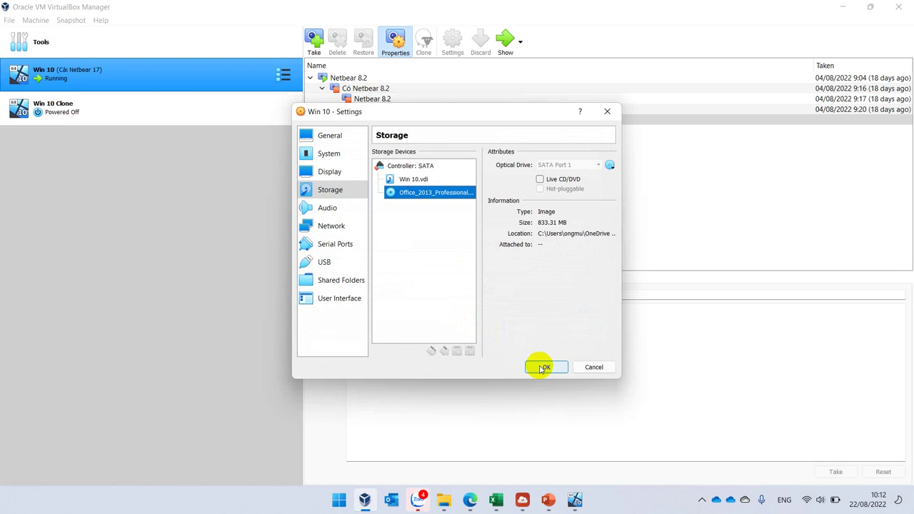
left_click(543, 369)
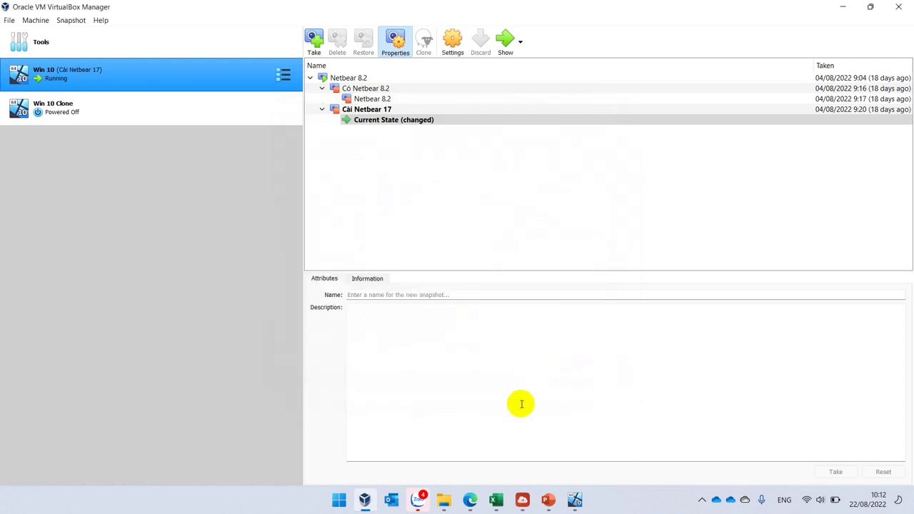
Switch back to the Win 10 virtual machine, examine the contents of CD Drive (D:) and select the setup application
left_click(578, 500)
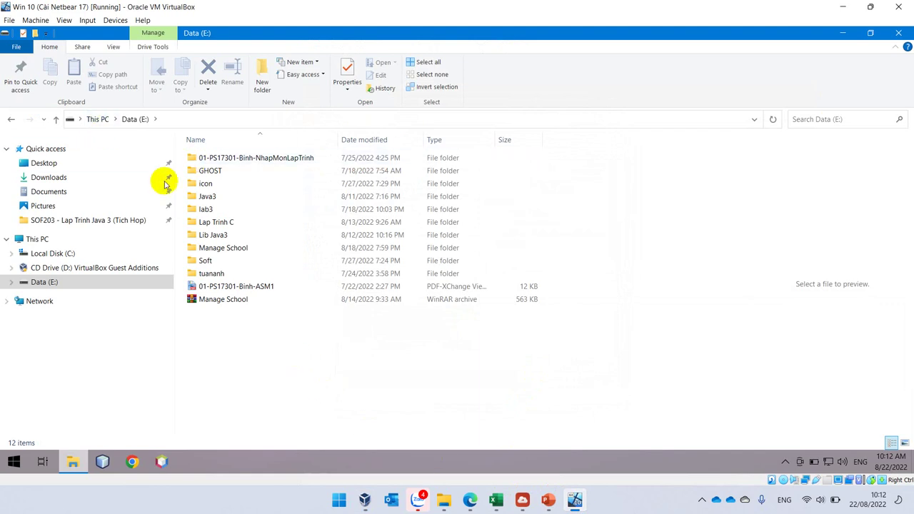
right_click(390, 366)
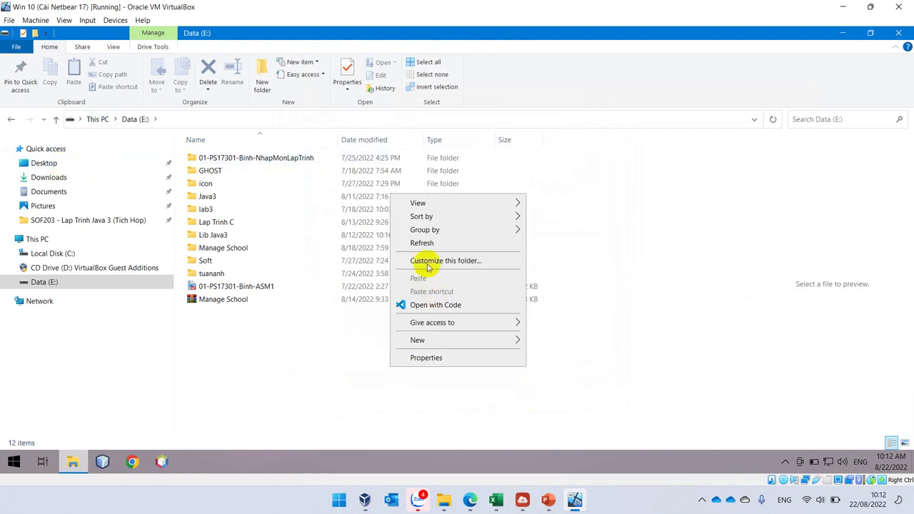
left_click(422, 243)
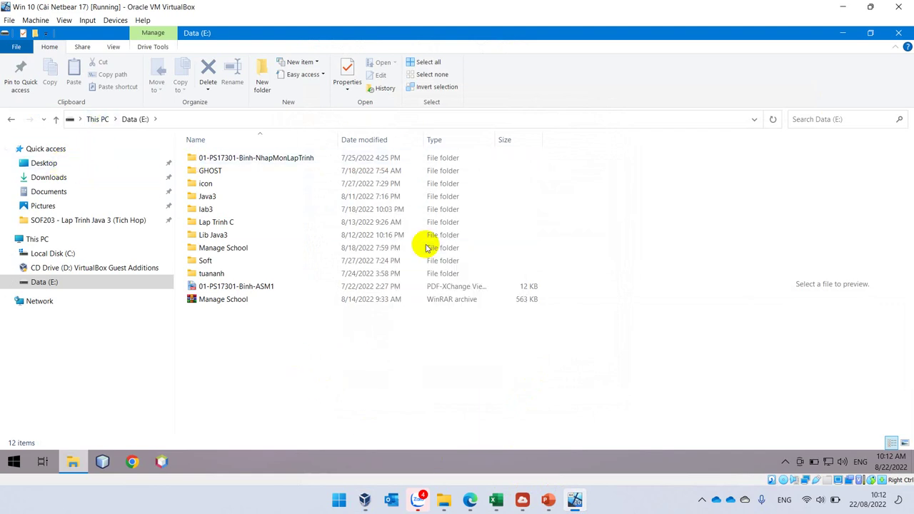
left_click(72, 269)
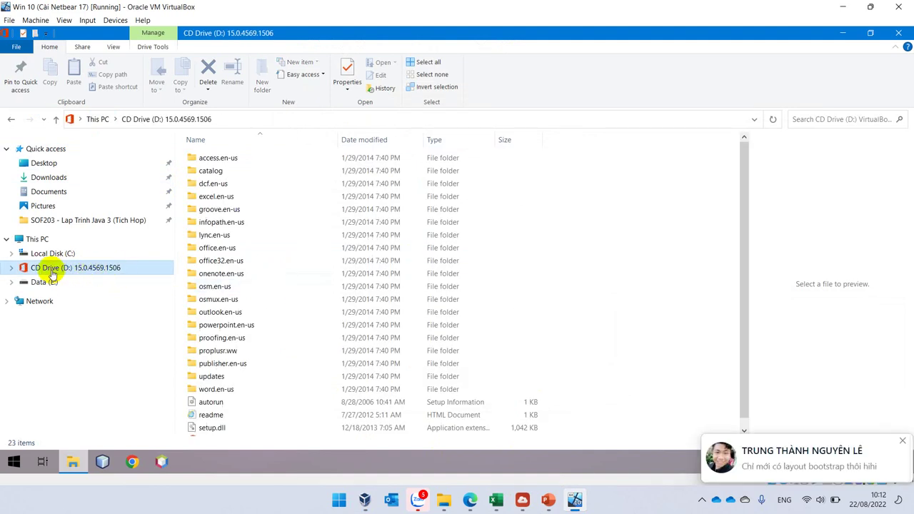
left_click(361, 261)
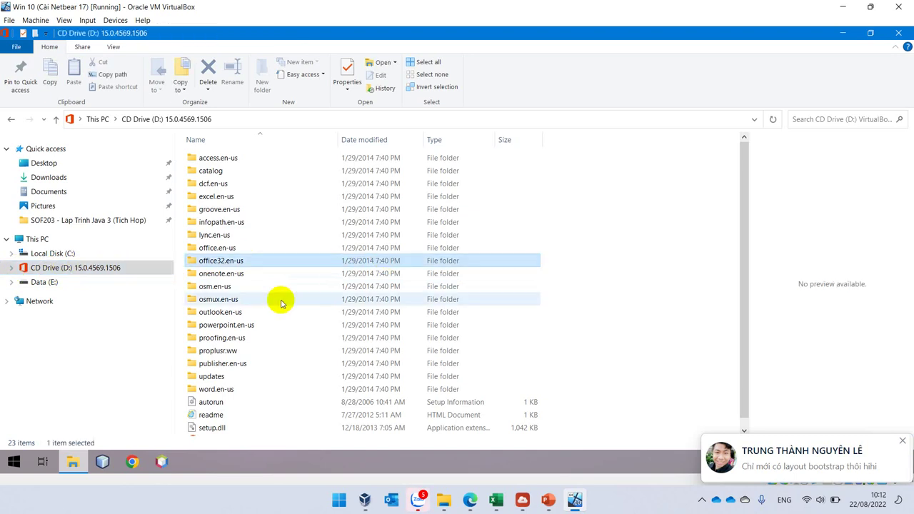
scroll(210, 426, "down", 1)
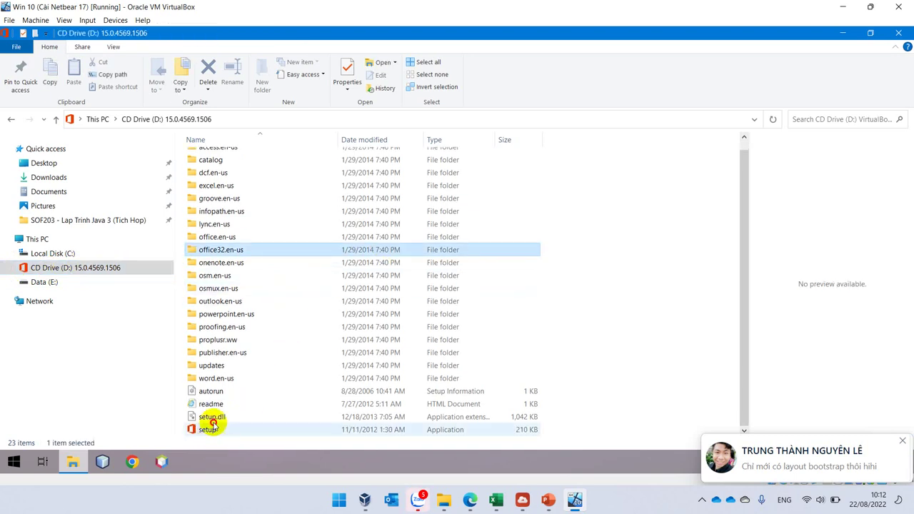
left_click(212, 420)
left_click(208, 430)
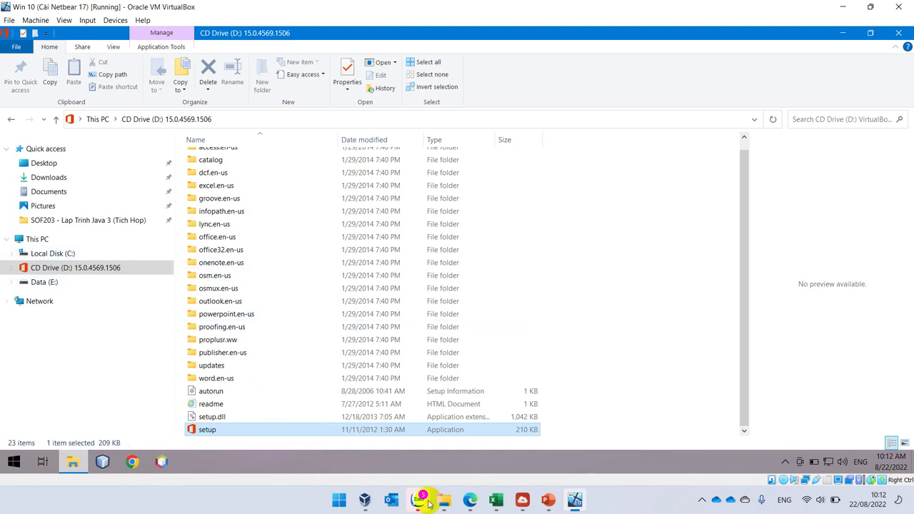
Open the Win 10 machine's Shared Folders settings and start adding a share, browsing for another folder path
left_click(113, 20)
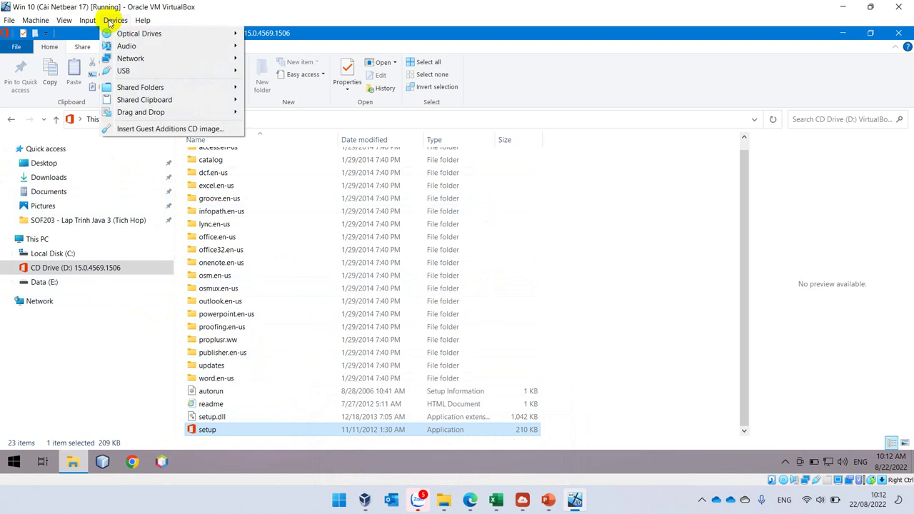
mouse_move(117, 88)
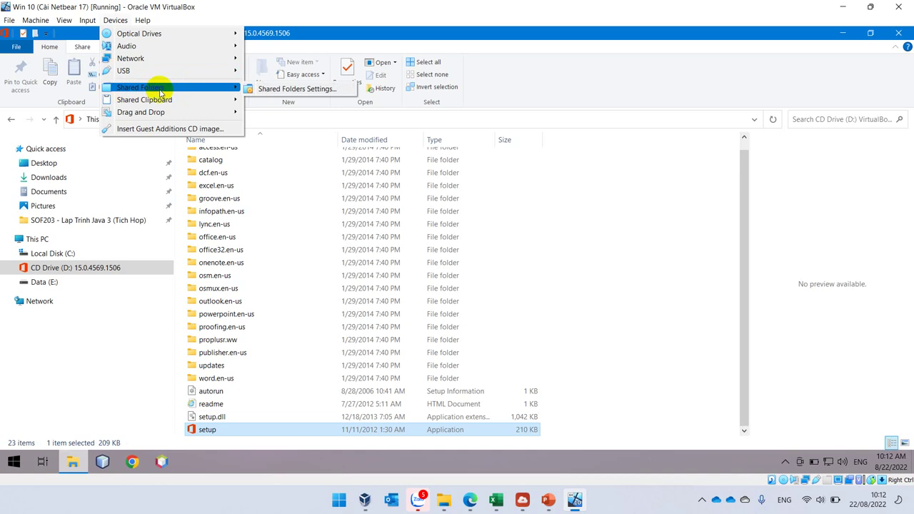
left_click(316, 89)
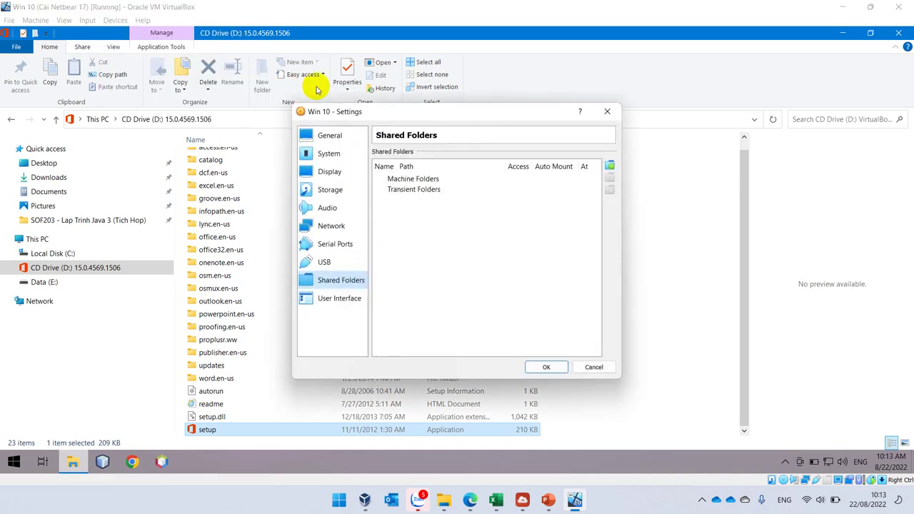
left_click(611, 169)
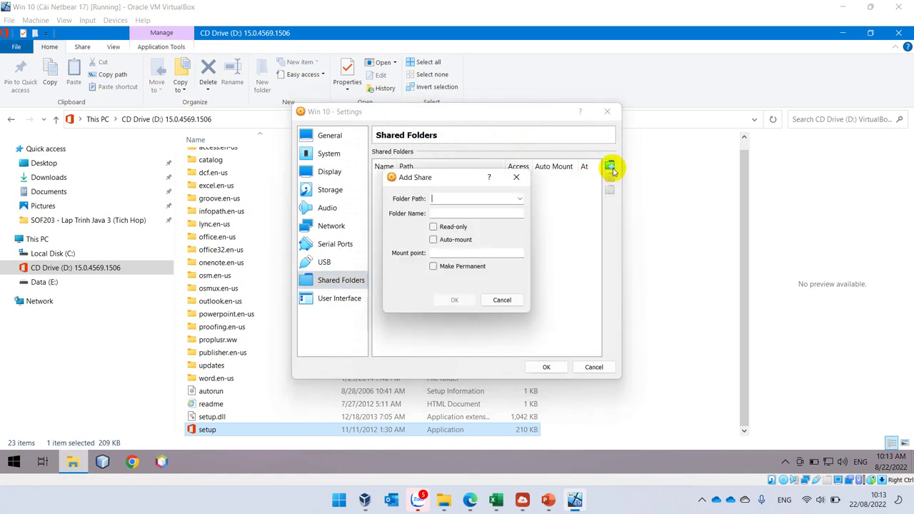
left_click(519, 200)
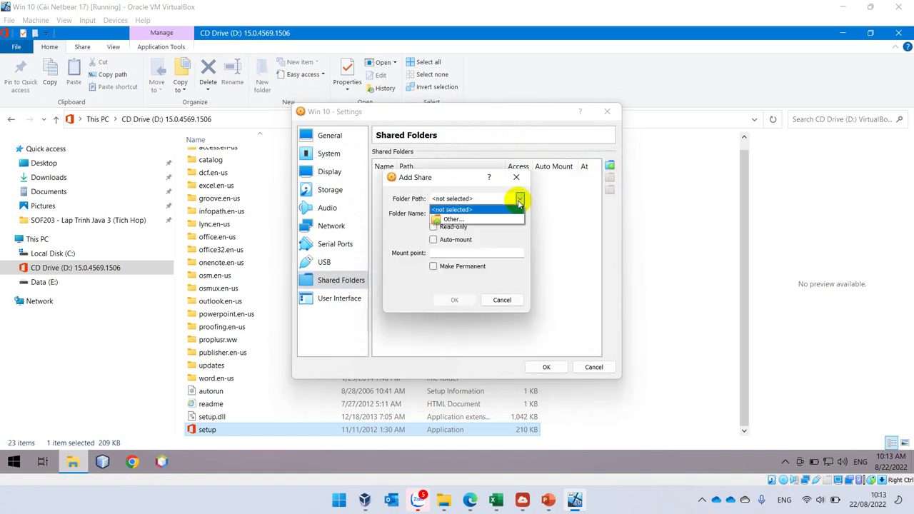
left_click(464, 220)
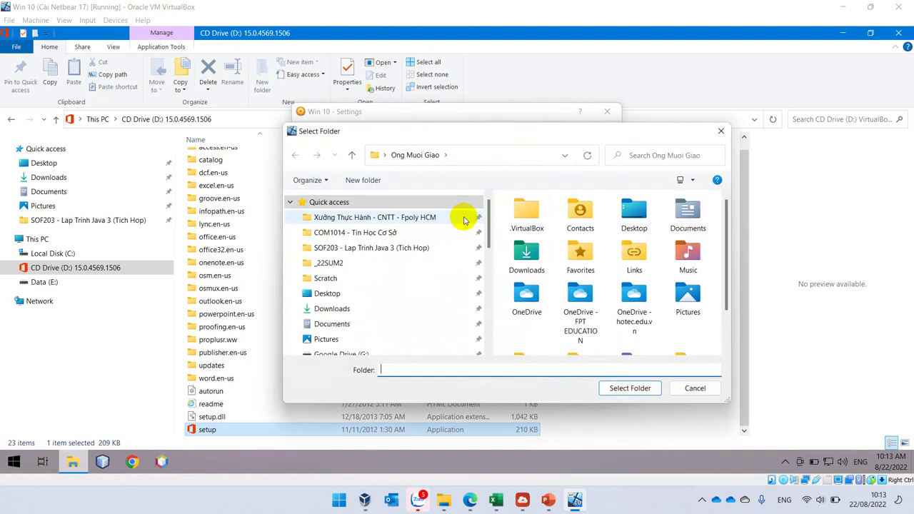
Choose the May Ao folder inside _3. Software on OneDrive - hotec.edu.vn as the share's folder path
scroll(398, 222, "down", 3)
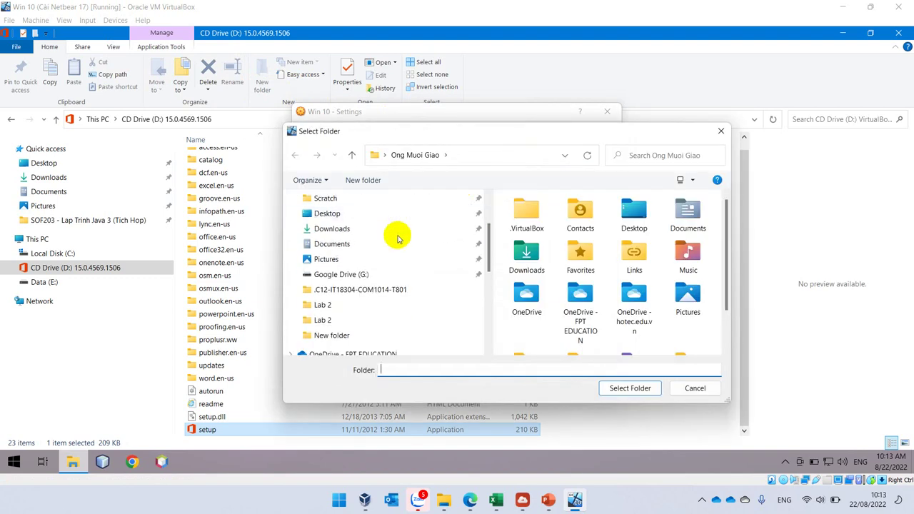
scroll(398, 245, "down", 1)
left_click(362, 297)
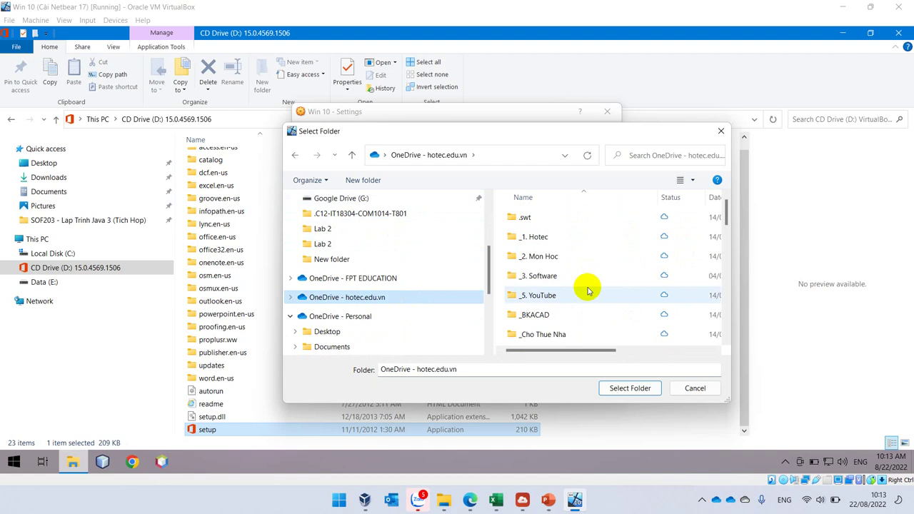
double_click(548, 276)
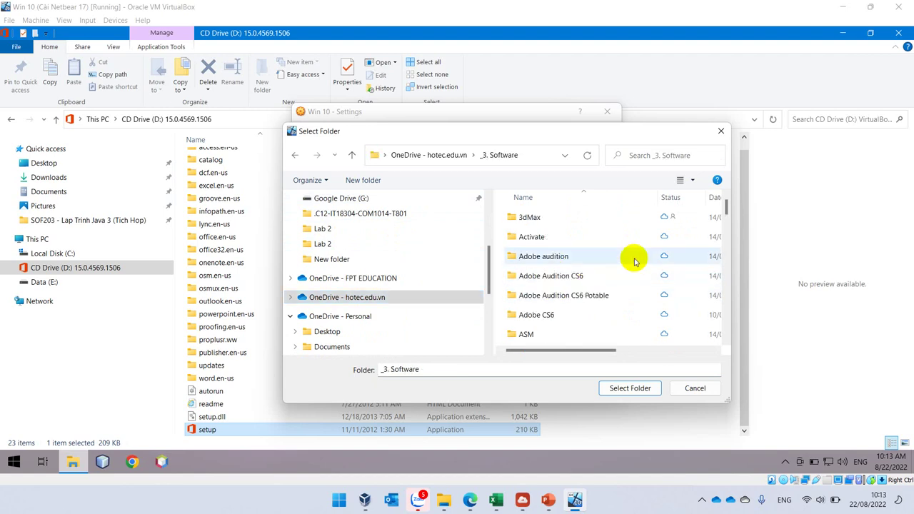
scroll(635, 259, "down", 5)
scroll(635, 260, "down", 8)
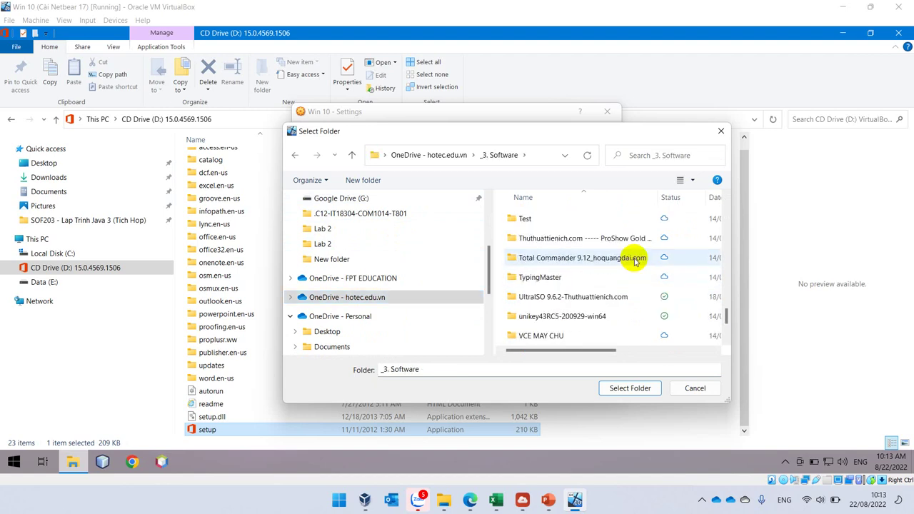
scroll(635, 260, "down", 2)
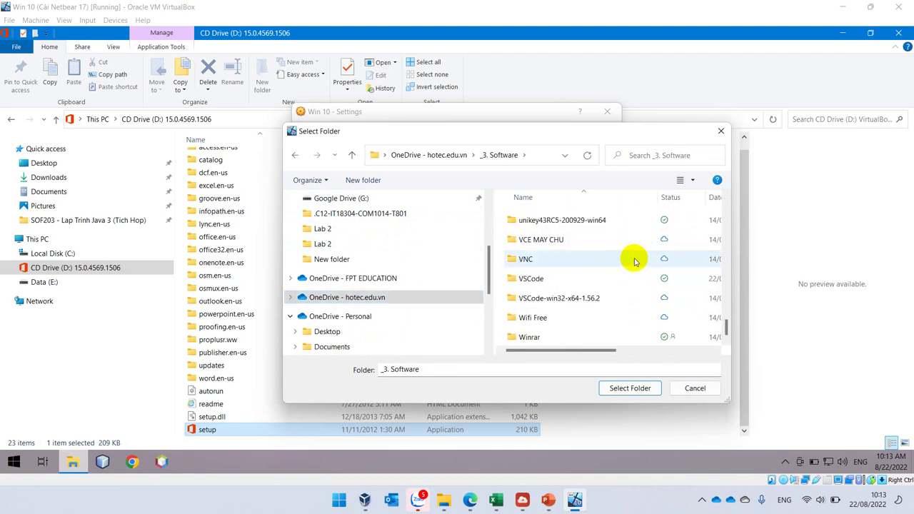
scroll(635, 261, "up", 10)
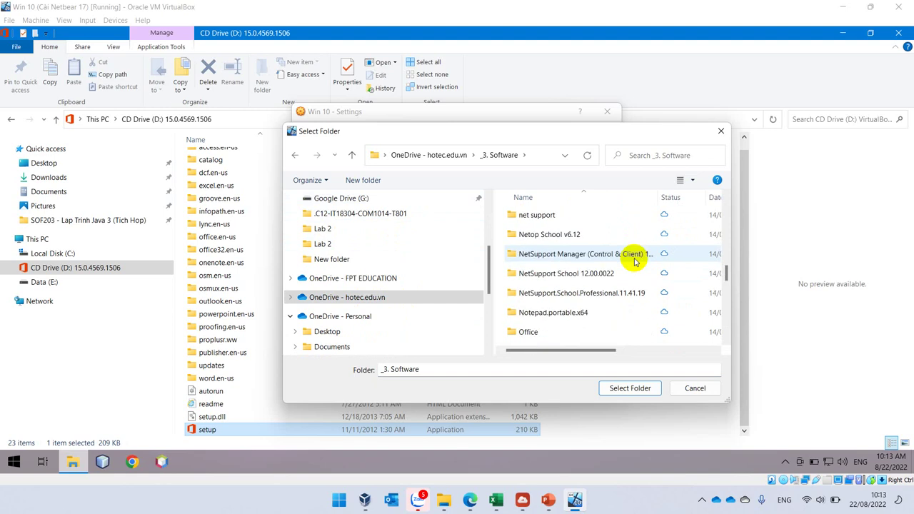
scroll(635, 260, "up", 2)
left_click(533, 274)
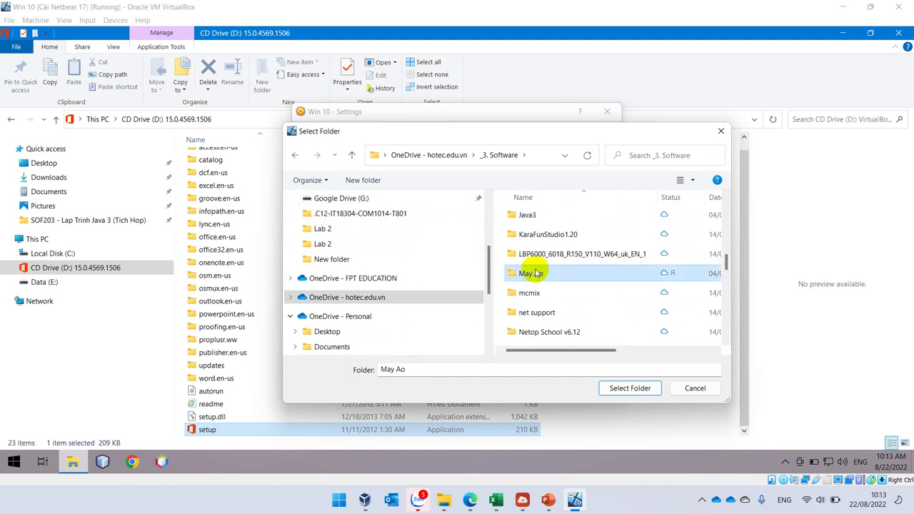
left_click(626, 388)
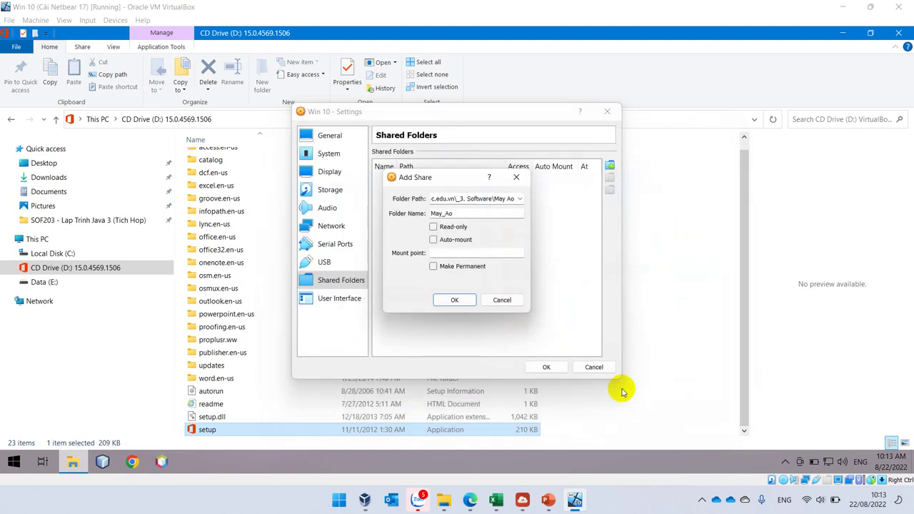
Enable Auto-mount for the May_Ao share, add it and save the shared folder settings
left_click(462, 246)
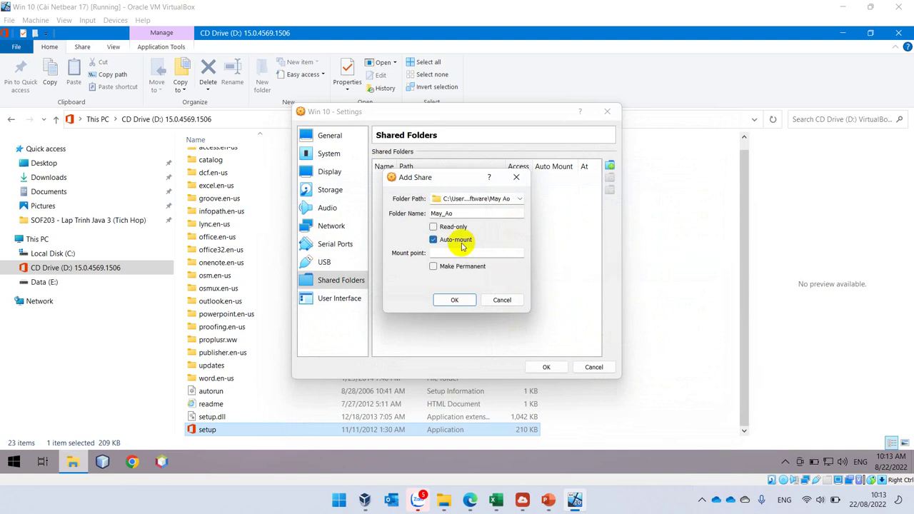
left_click(448, 301)
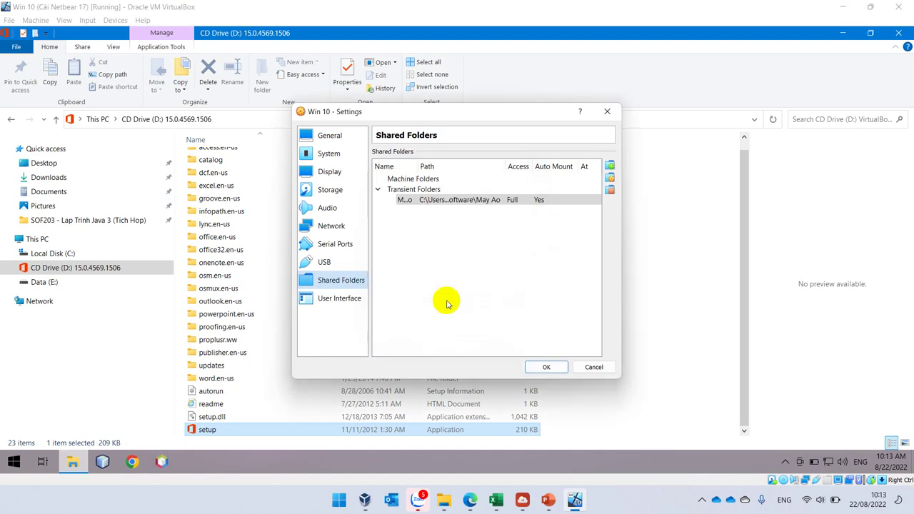
left_click(537, 368)
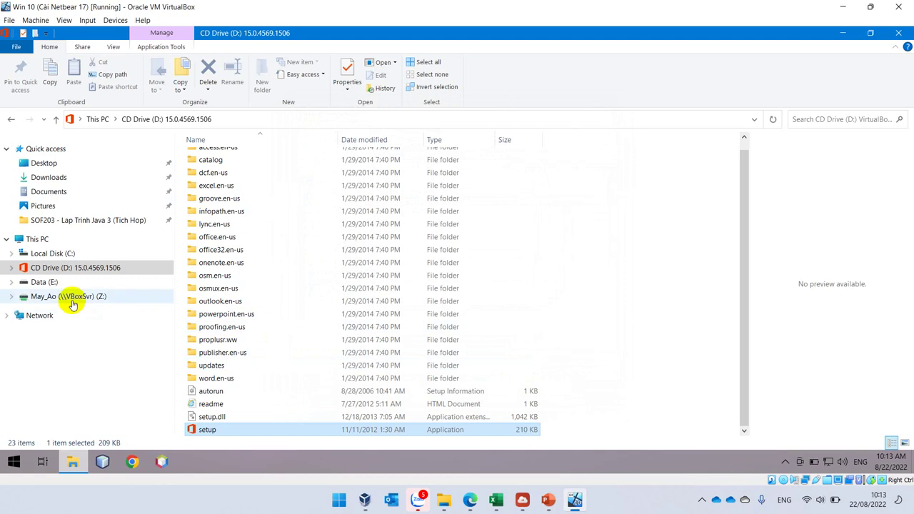
Open the May_Ao (Z:) network drive in the virtual machine and examine the shared disc images, archives and text files
left_click(56, 299)
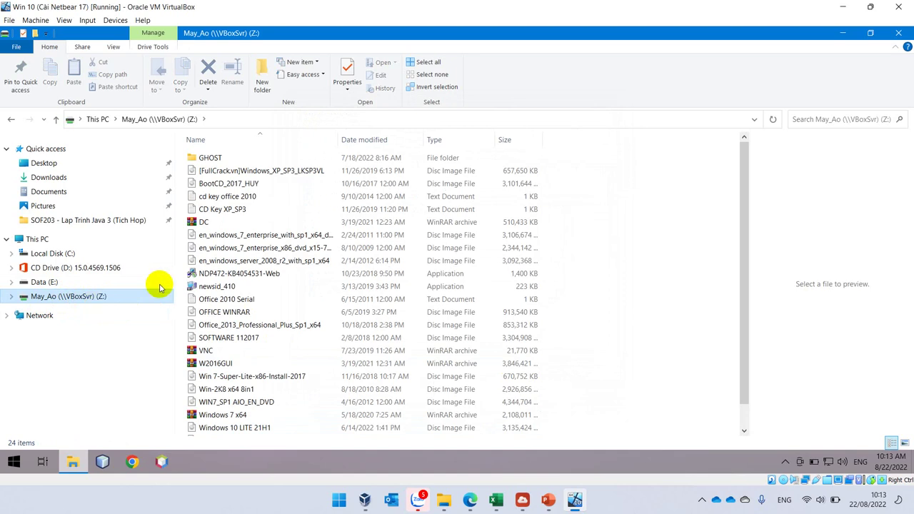
left_click(240, 197)
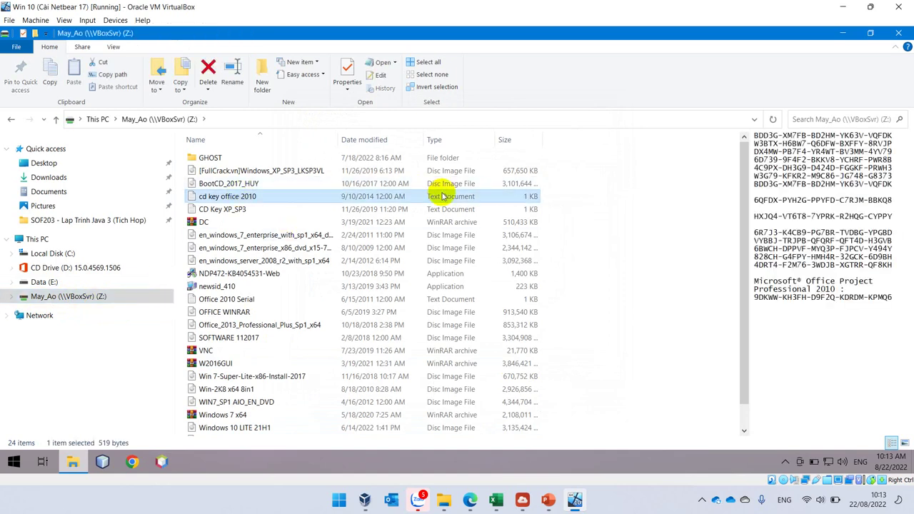
left_click(218, 239)
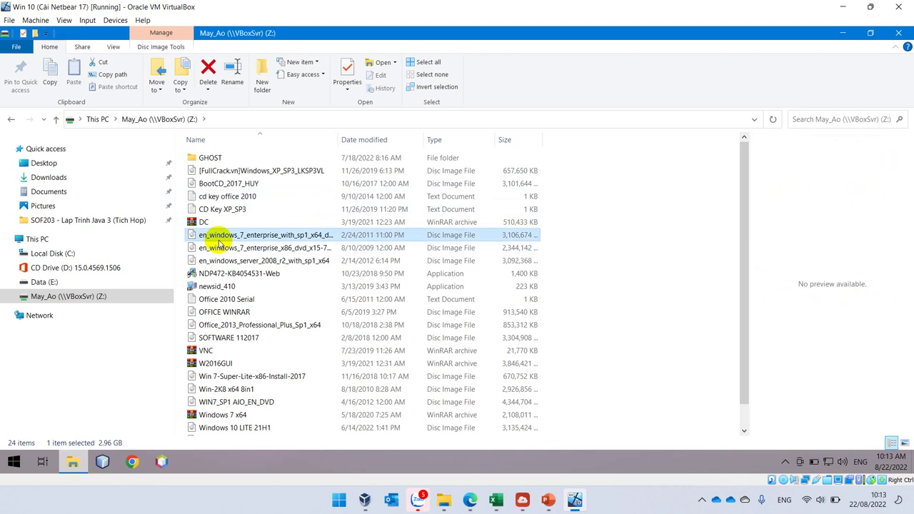
left_click(227, 314)
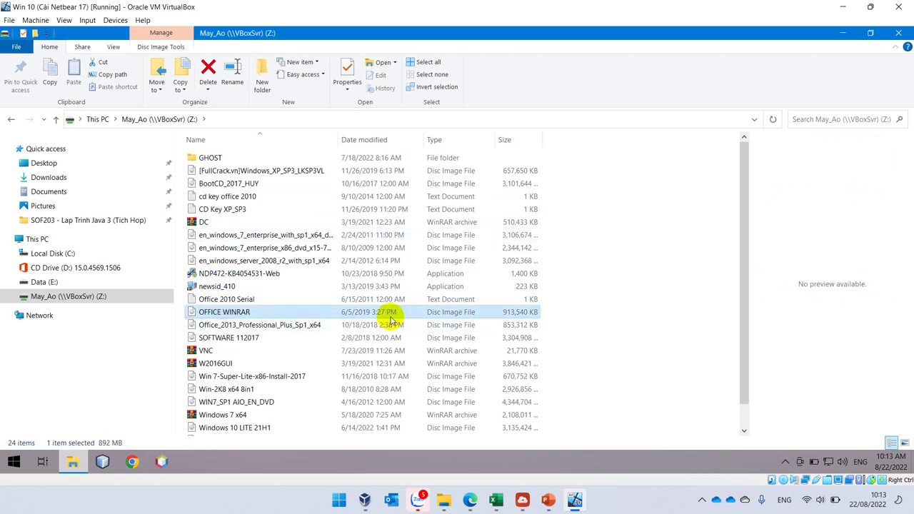
scroll(392, 319, "down", 1)
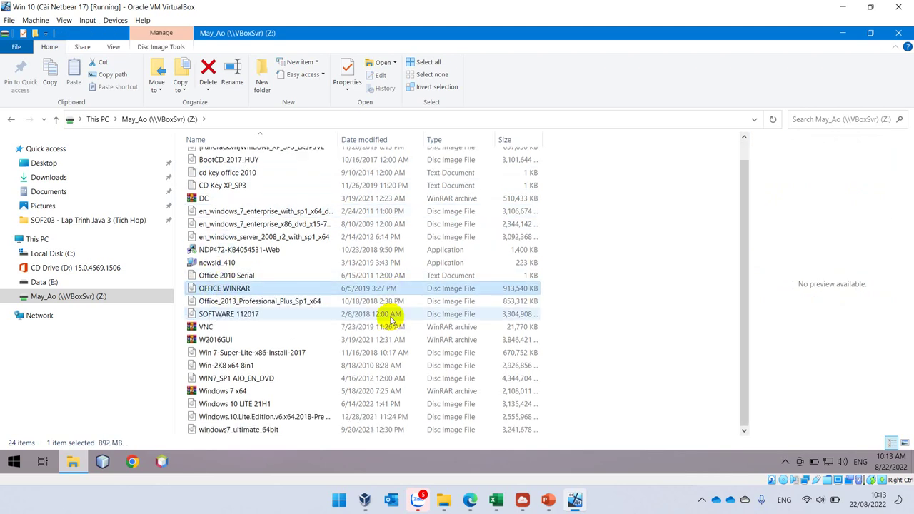
left_click(301, 302)
left_click(450, 290)
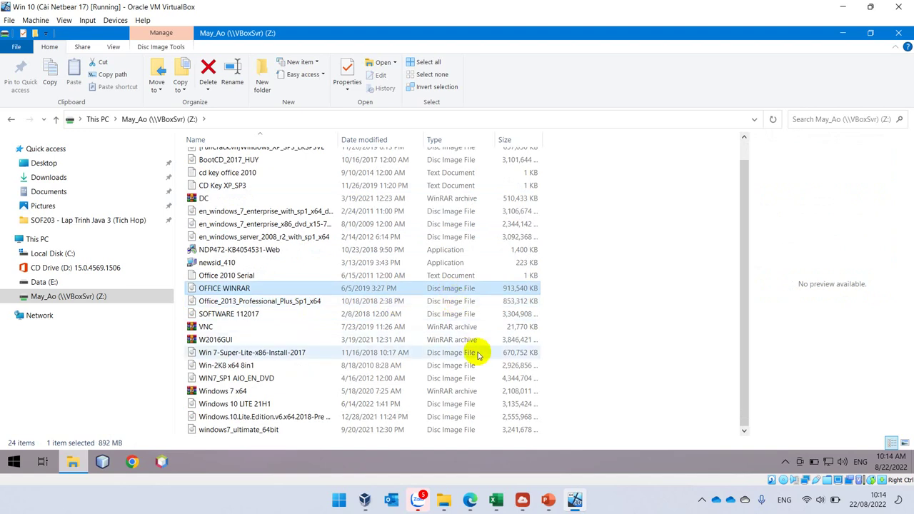
left_click(457, 391)
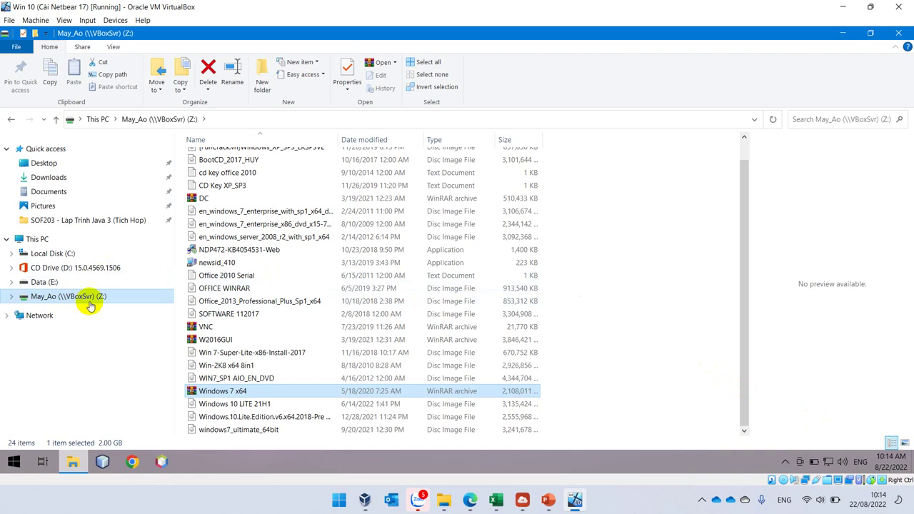
left_click(350, 291)
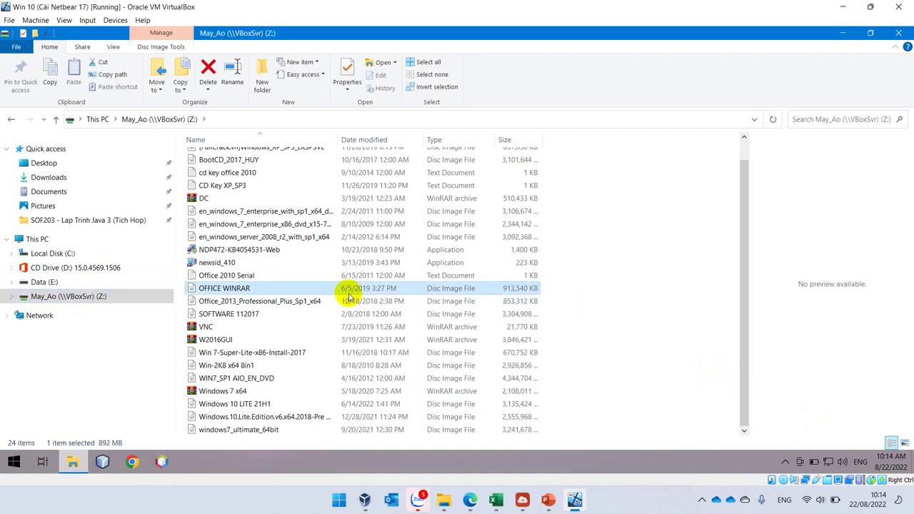
left_click(330, 328)
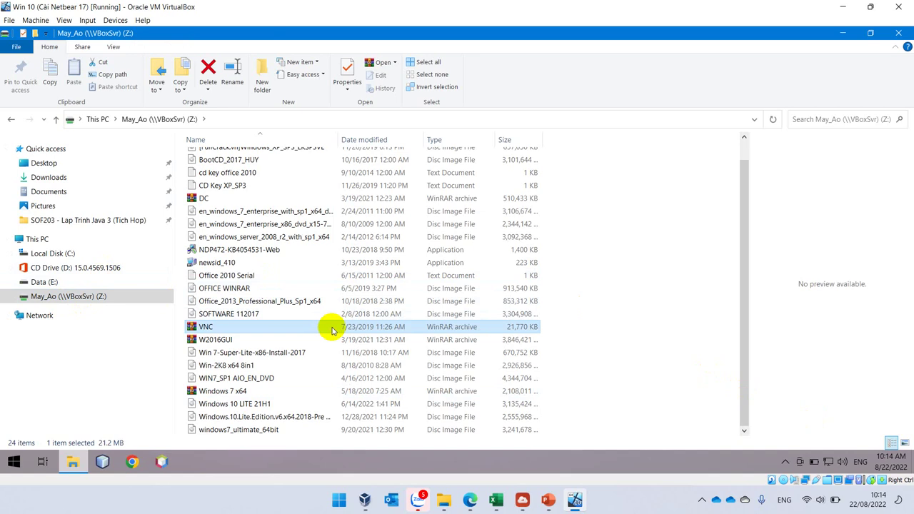
Create a new text document named "File moi" in the May_Ao (Z:) shared drive
right_click(658, 197)
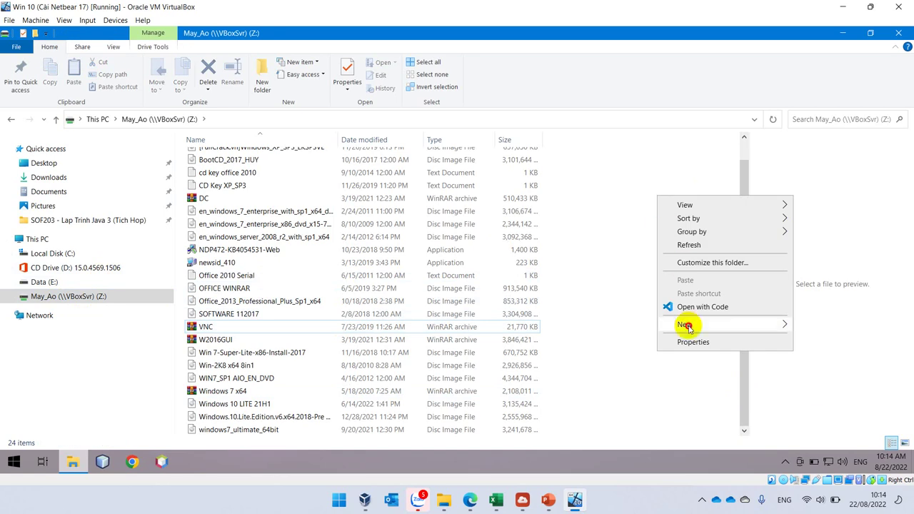
left_click(686, 325)
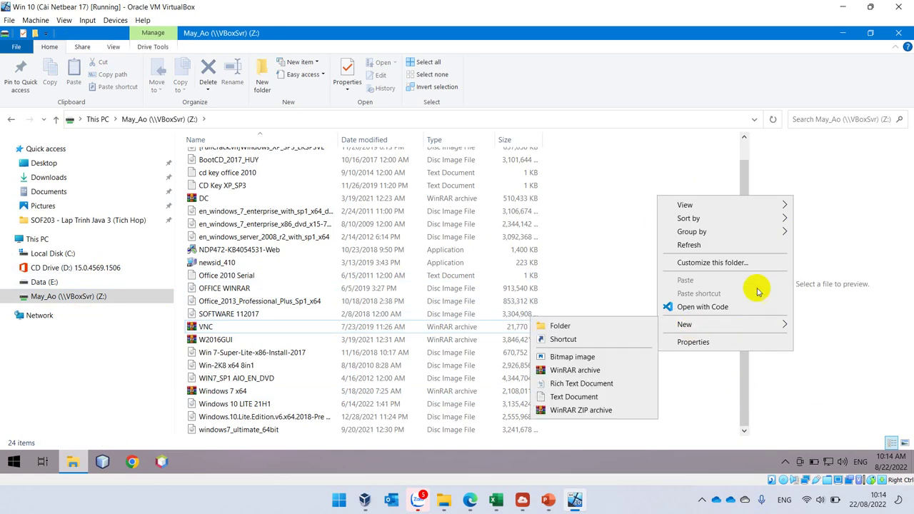
left_click(560, 397)
type("Fi")
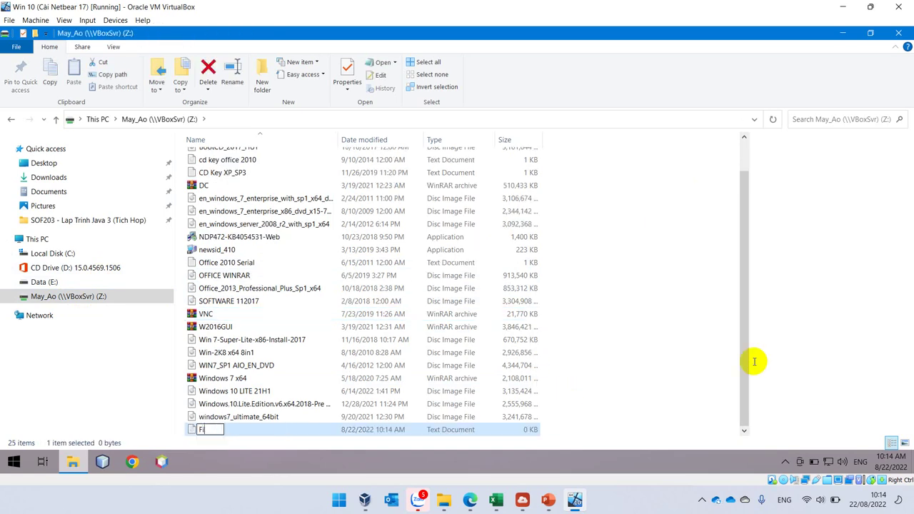
type("le moi")
key("Return")
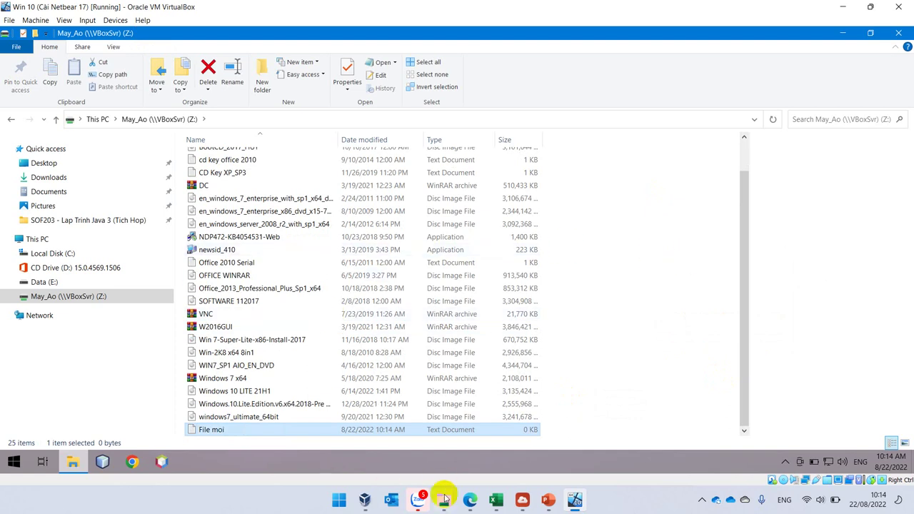
Switch to the May Ao folder in the host's File Explorer, find the "File moi" text document and select it
mouse_move(443, 498)
left_click(476, 459)
scroll(338, 346, "down", 1)
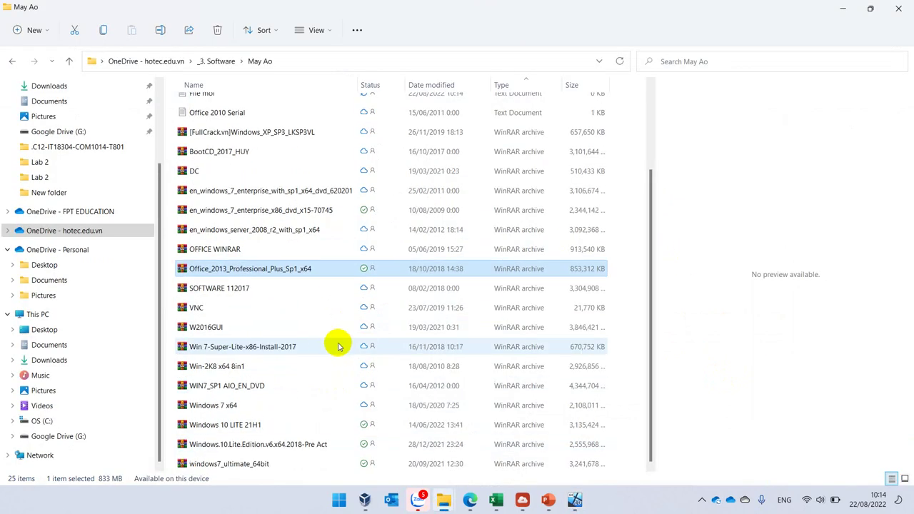
scroll(338, 346, "up", 2)
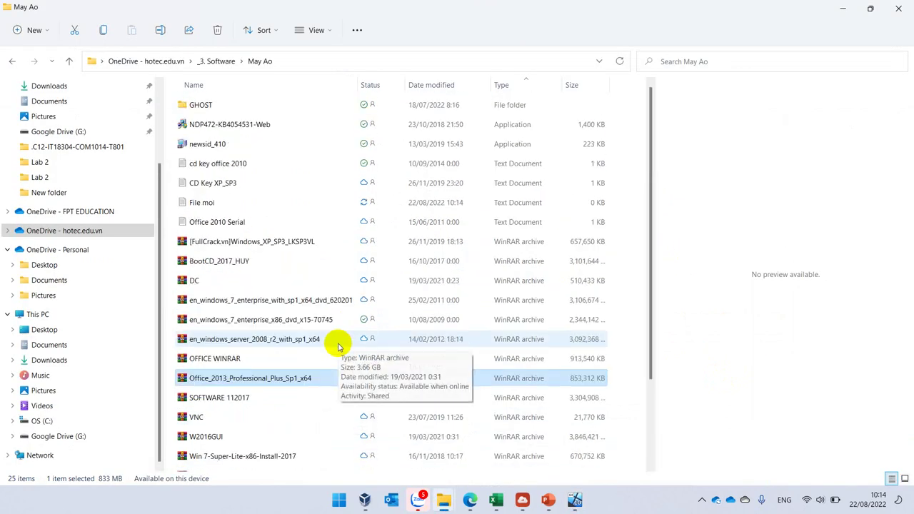
left_click(206, 204)
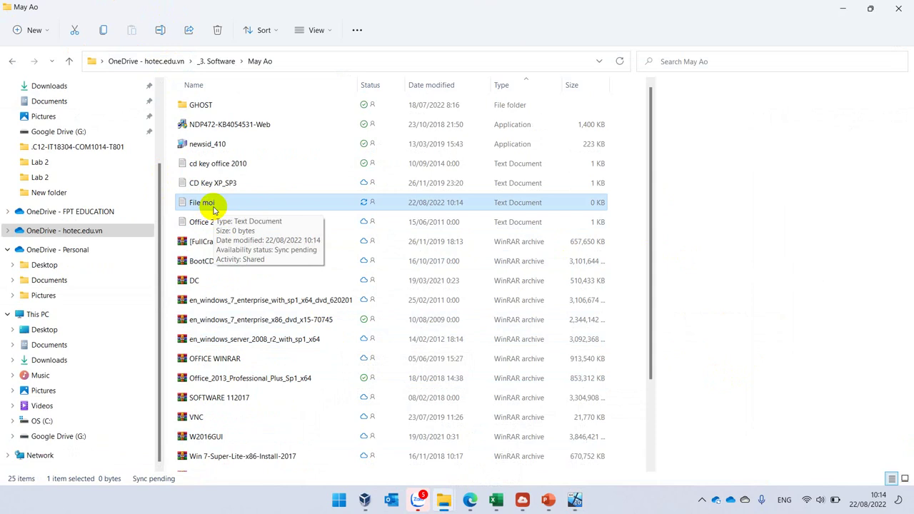
Switch to the Win 10 virtual machine and permanently delete the "File moi" text document from the May_Ao (Z:) shared drive
left_click(575, 500)
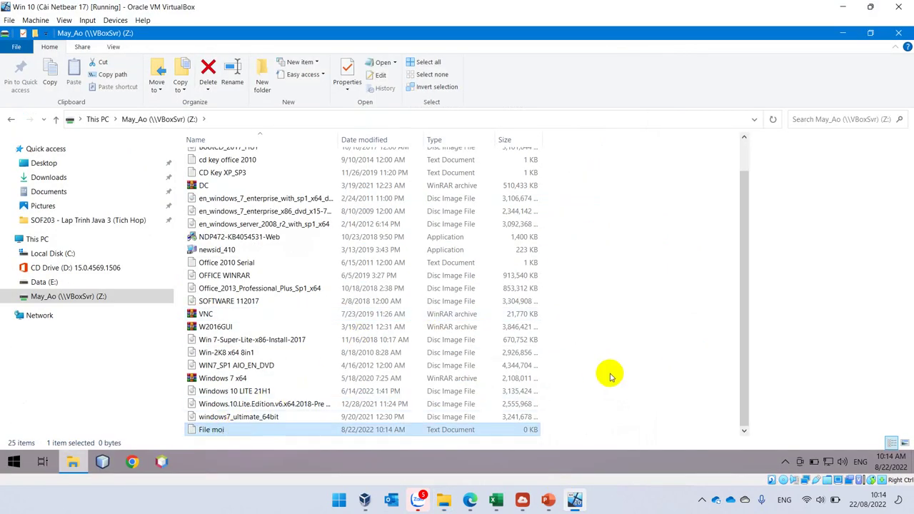
key("shift+Delete")
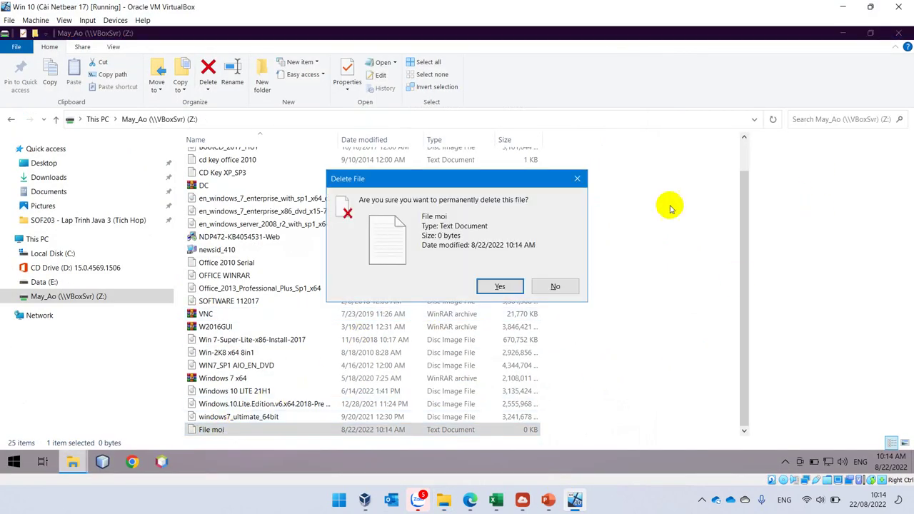
left_click(500, 286)
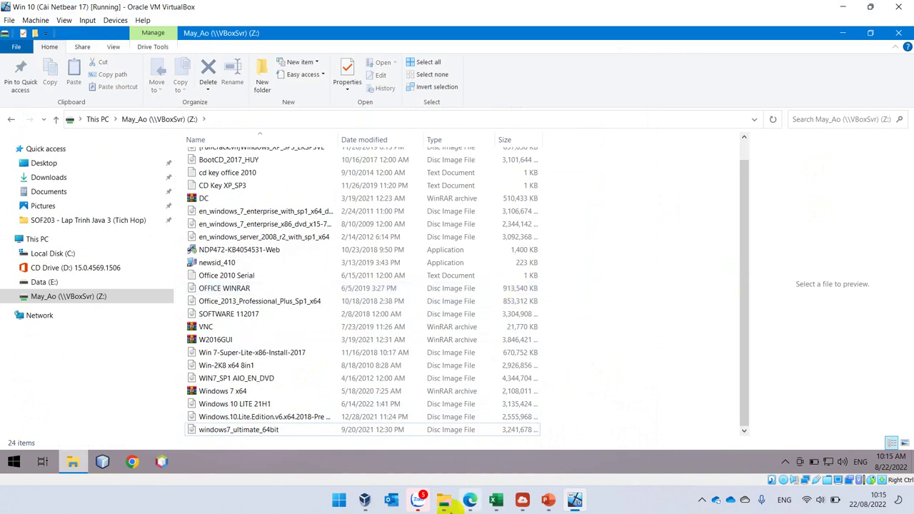
Check the host's May Ao folder in File Explorer for the "File moi" text document, and return to the Win 10 virtual machine
left_click(444, 500)
left_click(468, 465)
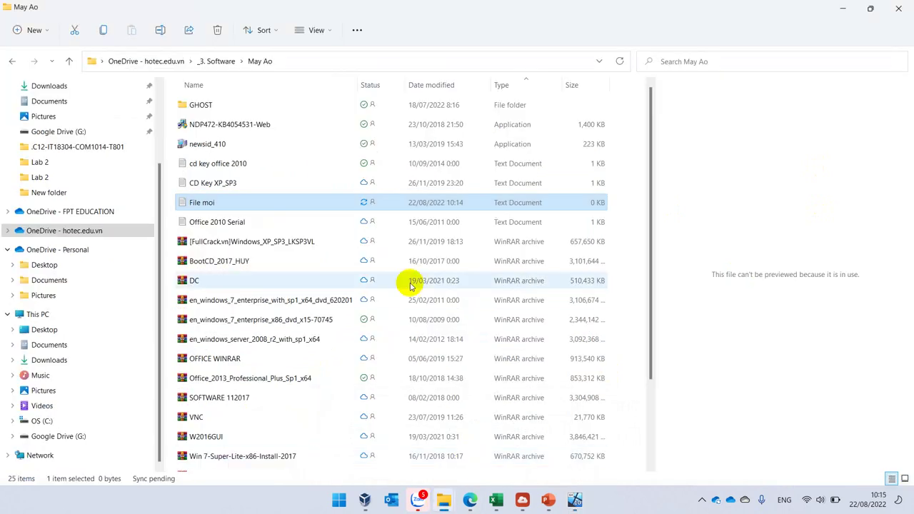
right_click(324, 208)
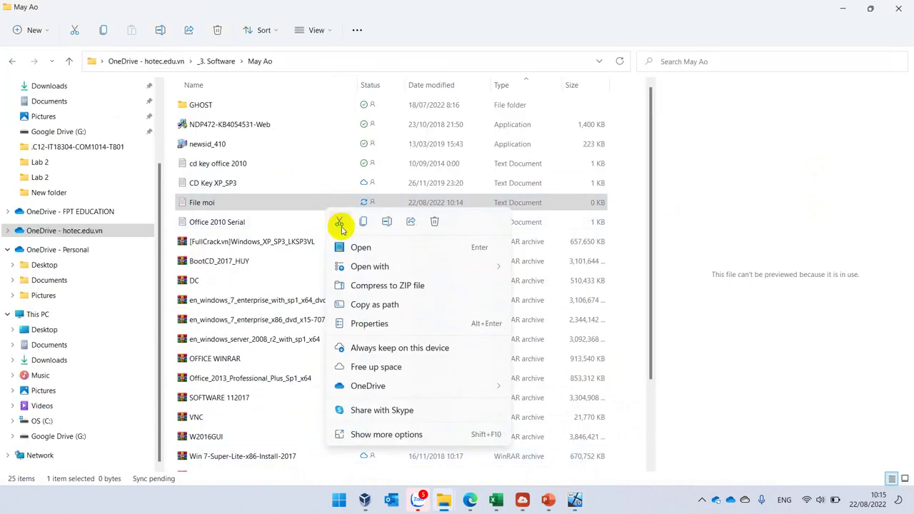
left_click(377, 435)
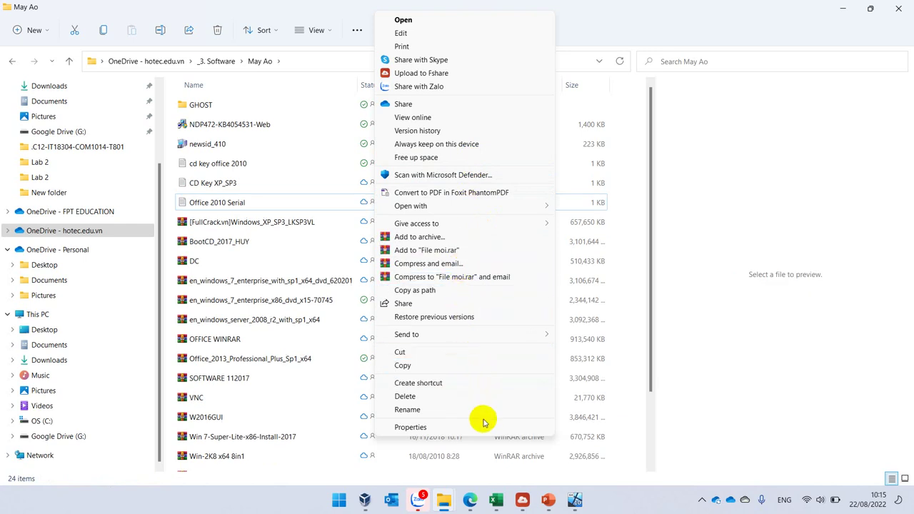
left_click(616, 161)
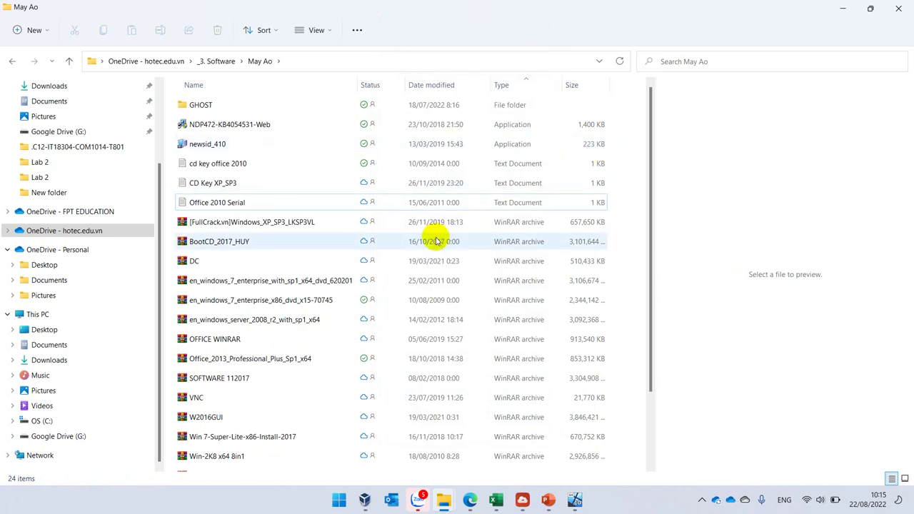
left_click(572, 503)
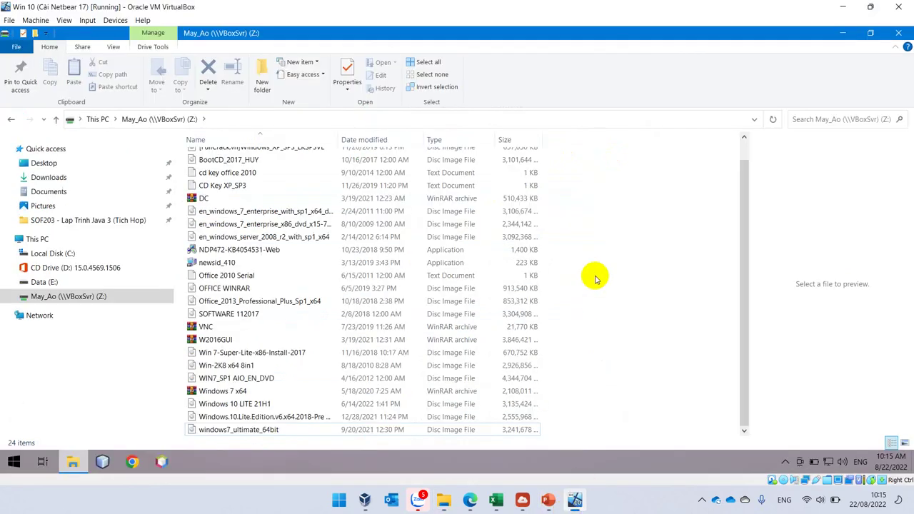